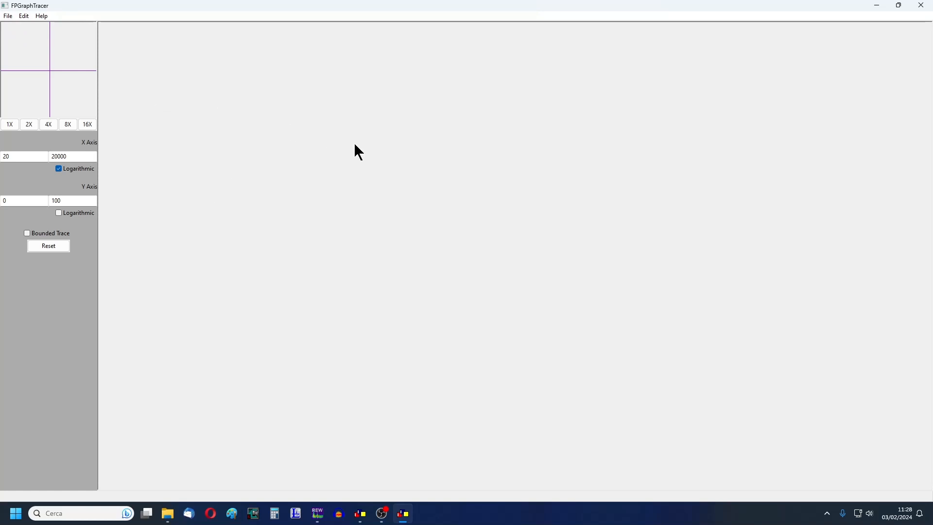
- Start opening an image and browse to the Grafici FR e IMP folder
click(10, 23)
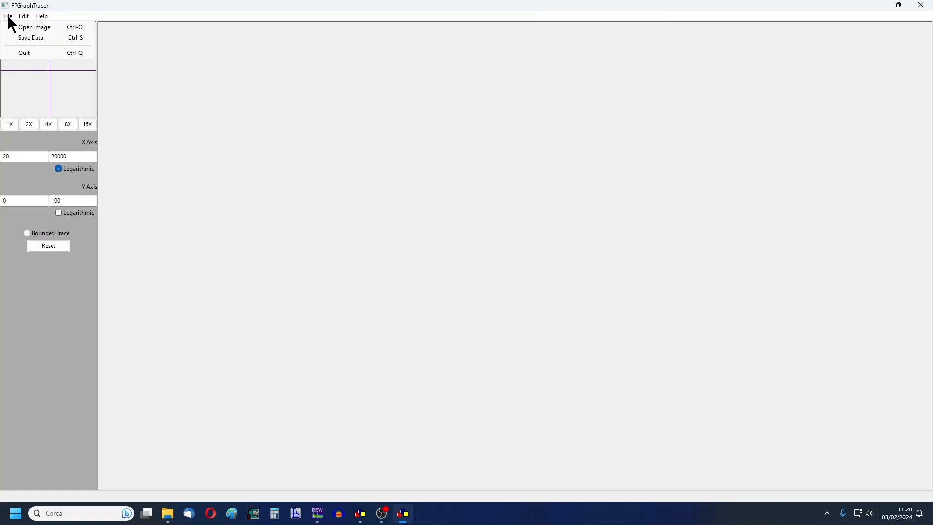
click(19, 29)
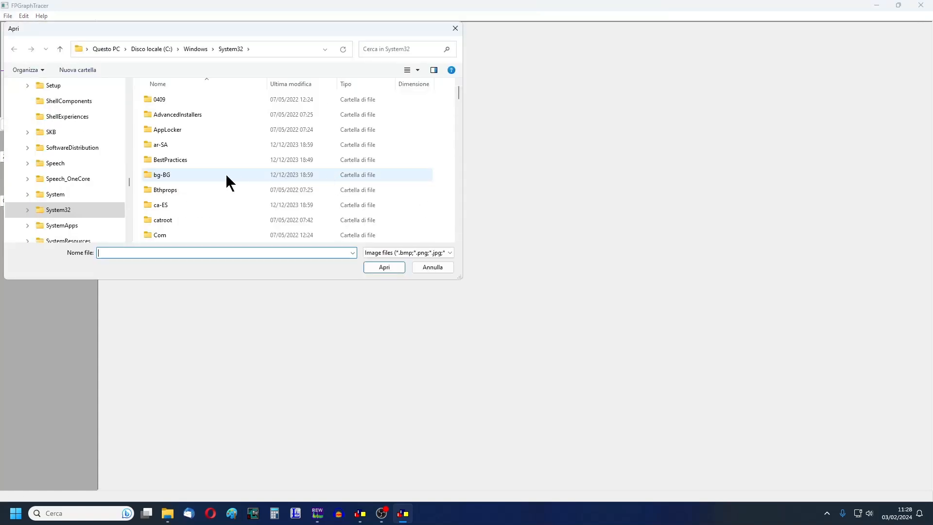
scroll(121, 141, up, 10)
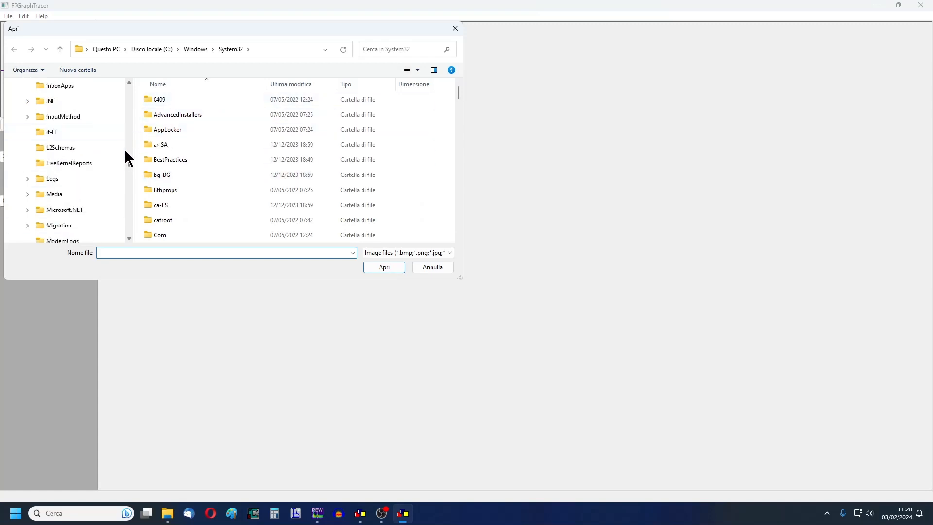
drag(130, 160, 130, 79)
scroll(88, 136, down, 1)
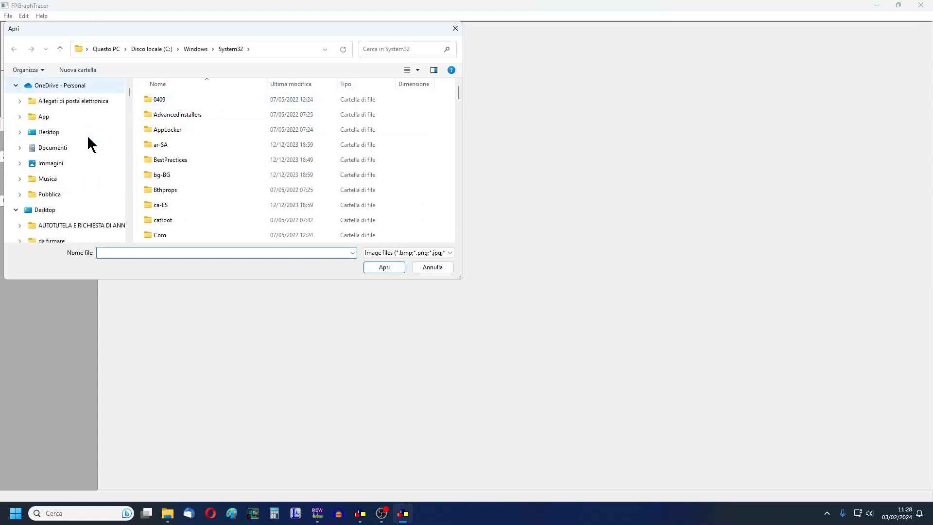
scroll(87, 146, up, 3)
scroll(88, 159, down, 1)
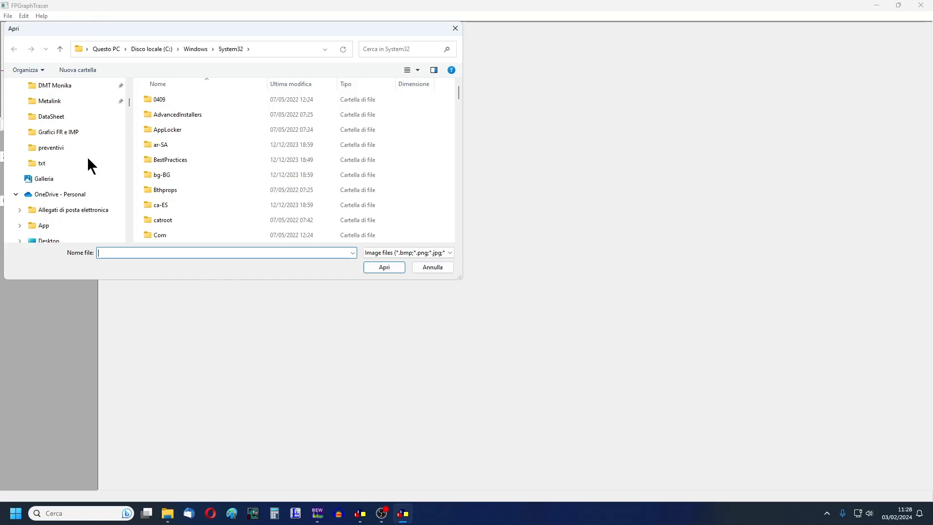
click(78, 139)
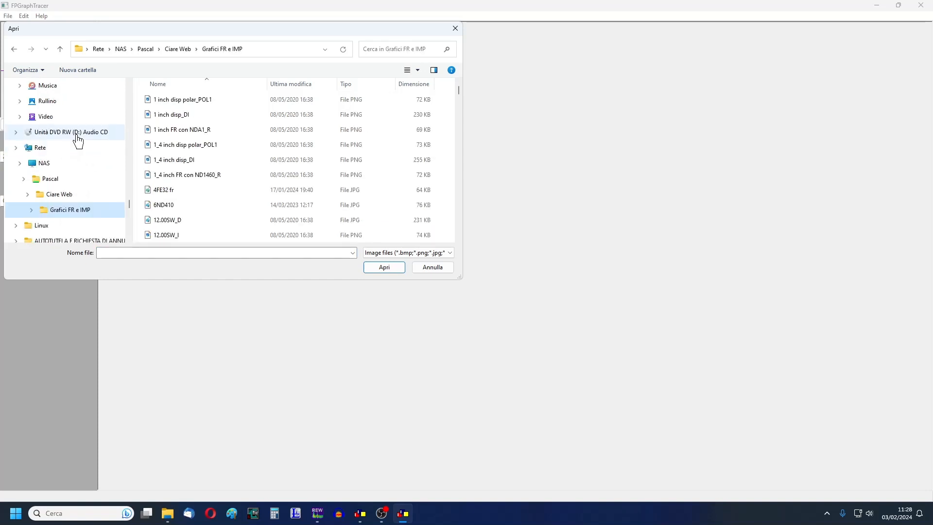
- Open the CM132_G JPG graph image from the Grafici FR e IMP folder
scroll(222, 173, down, 5)
scroll(222, 173, down, 10)
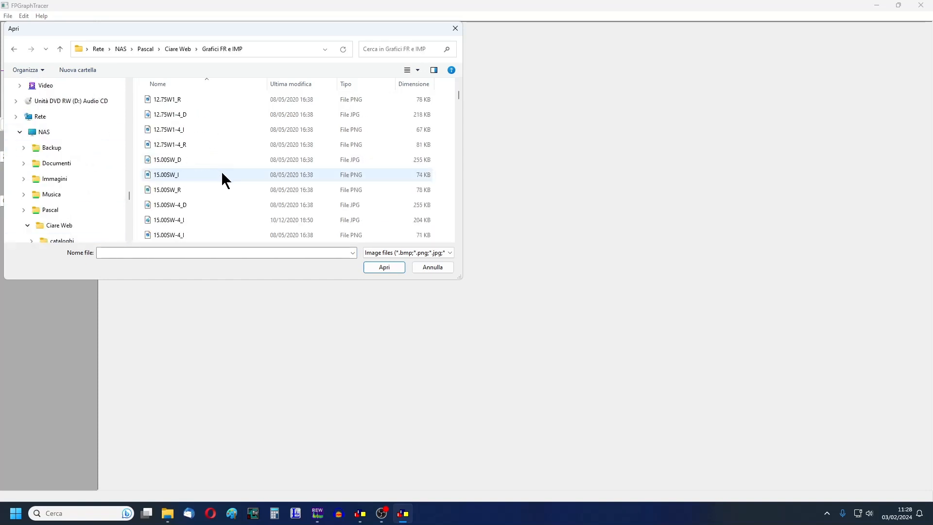
scroll(222, 174, down, 6)
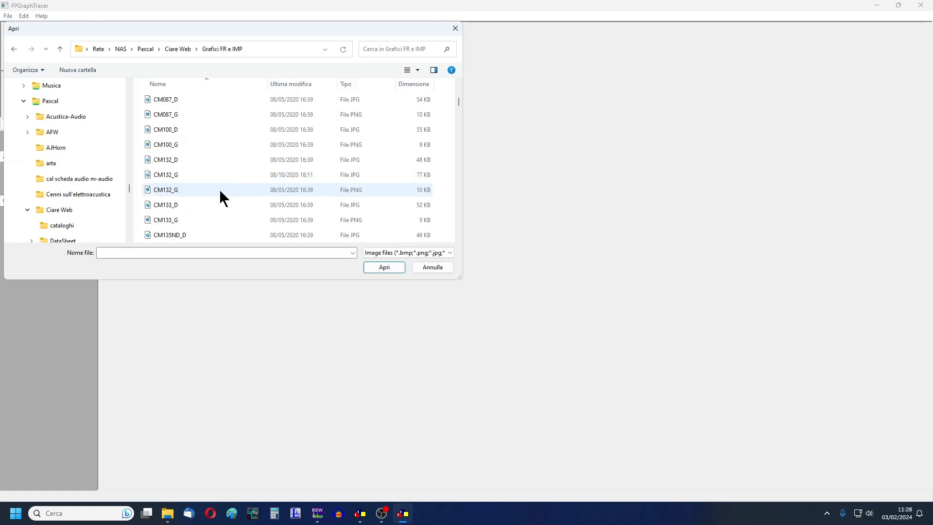
click(171, 180)
double_click(170, 175)
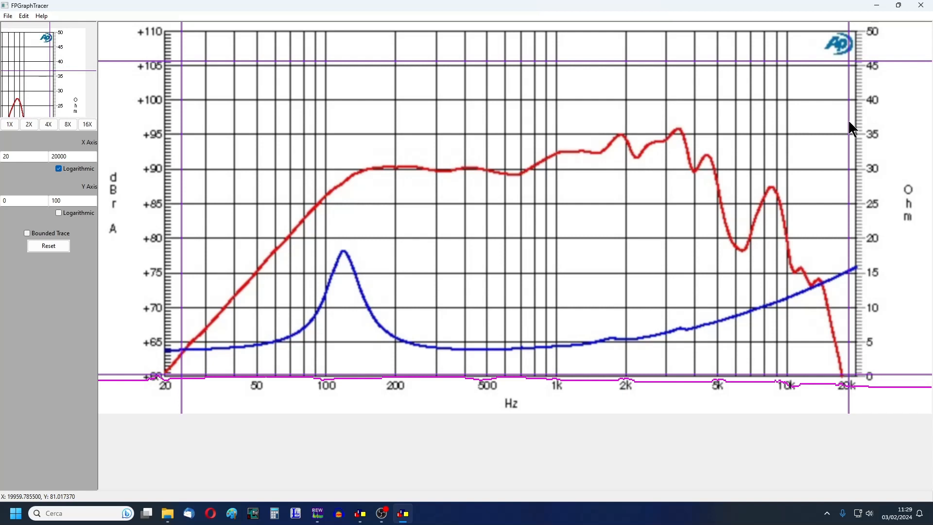
- Align the four boundary bars with the graph frame at 20 Hz, 20 kHz, +60 dB and +110 dB
drag(849, 119, 856, 123)
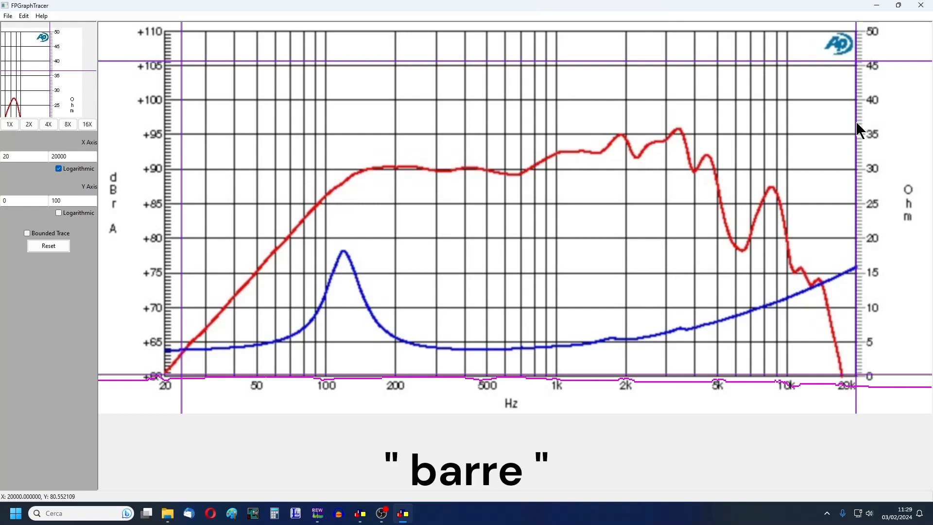
drag(452, 61, 453, 31)
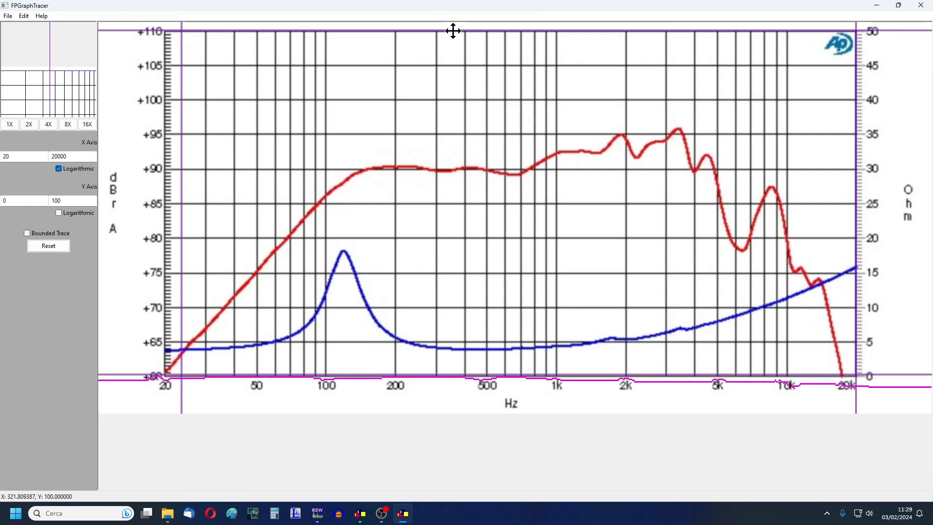
drag(182, 89, 164, 88)
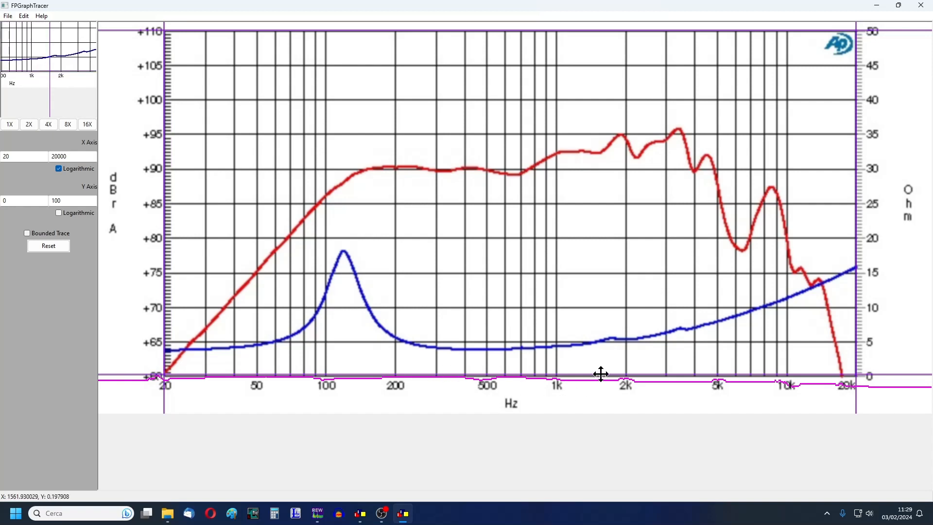
drag(600, 374, 598, 377)
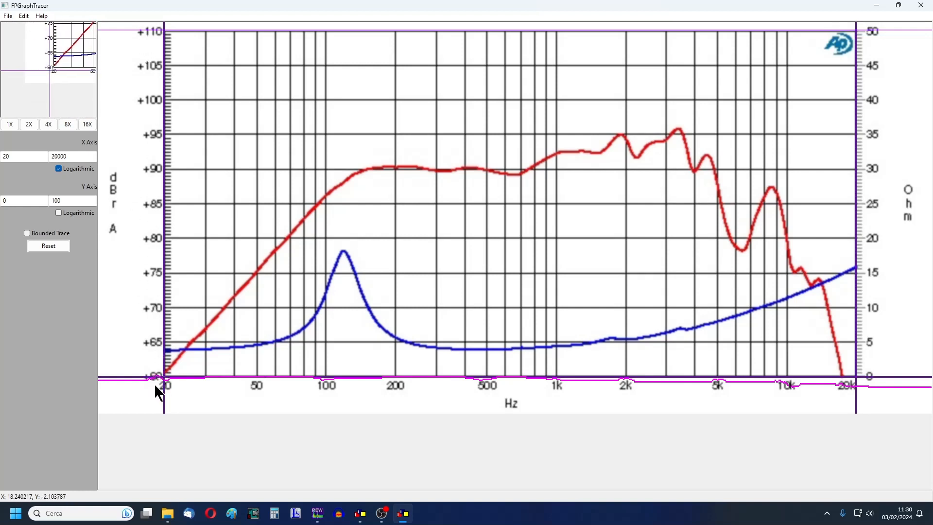
- Set the Y axis range from 60 to 110 and trace the red frequency response curve
click(21, 202)
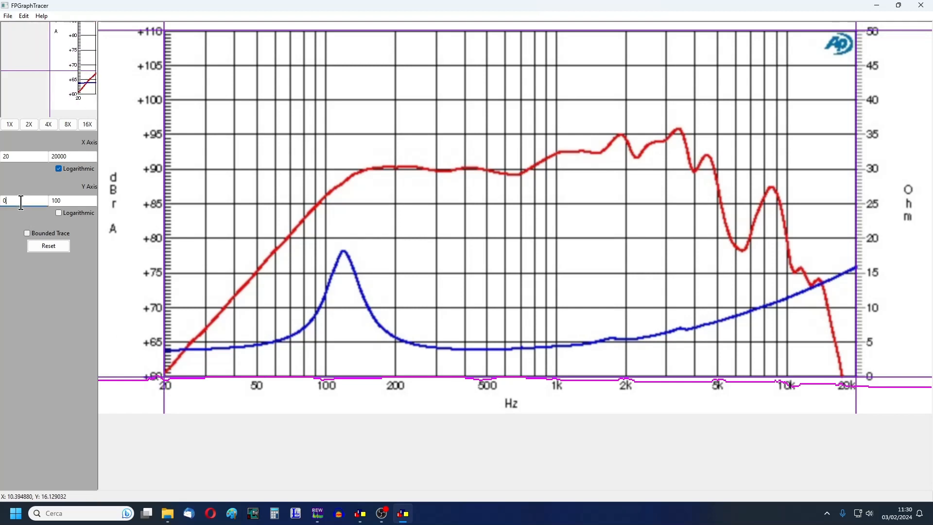
text(60)
key(Tab)
text(110)
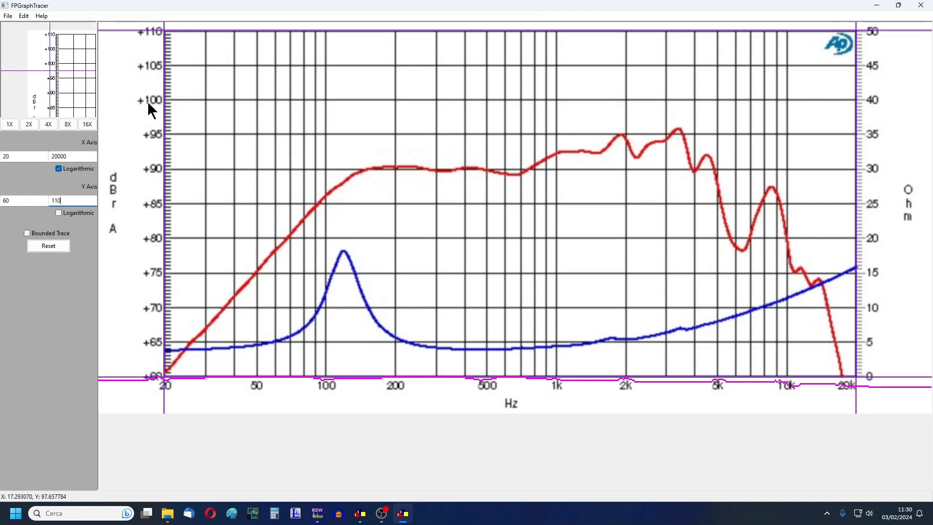
click(55, 320)
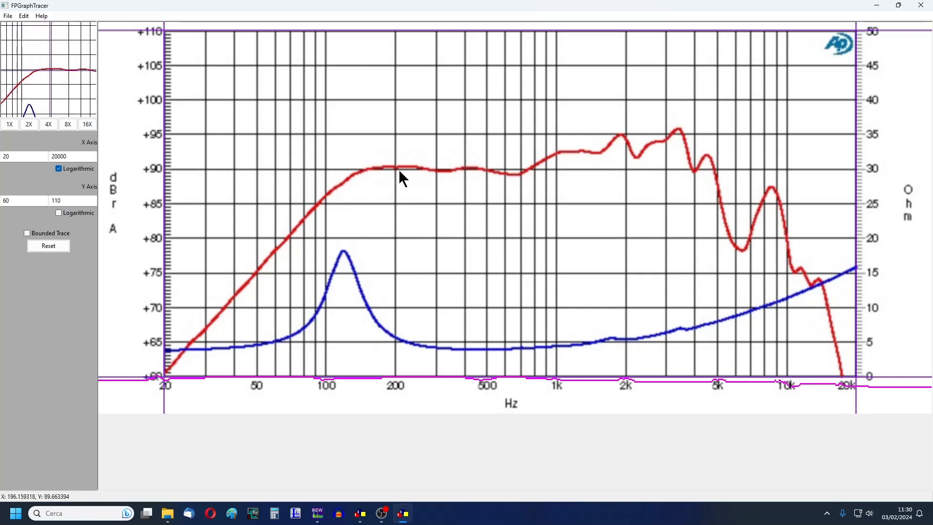
click(347, 182)
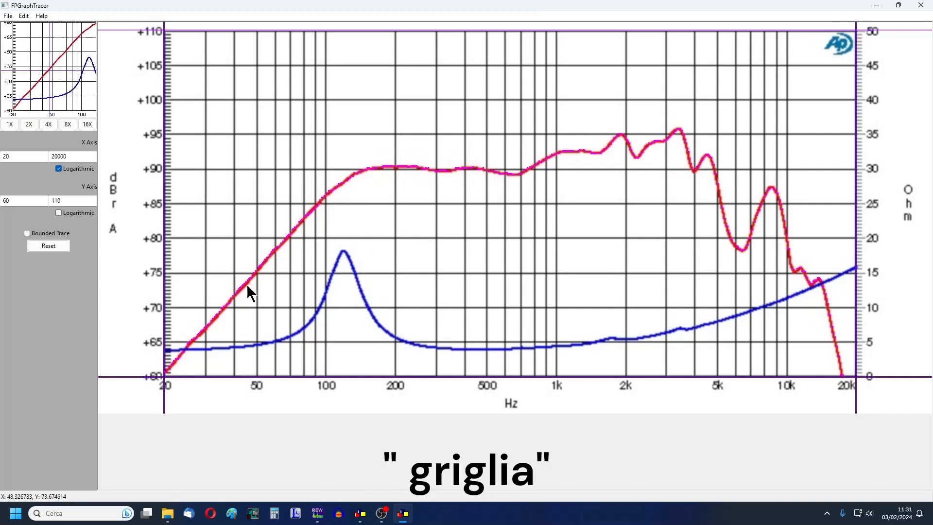
- Save the traced data as an FRD file named "CM132_G fr" in the Ciare Web txt folder
click(7, 16)
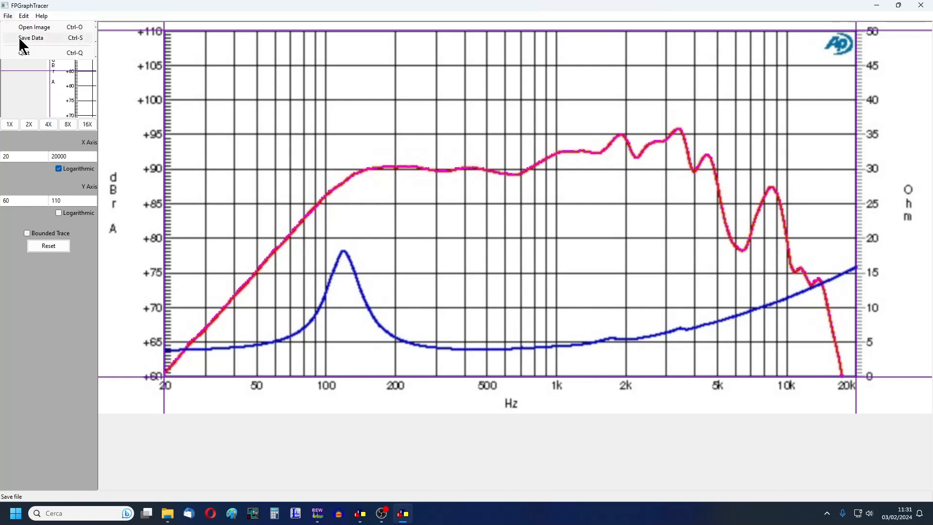
click(43, 39)
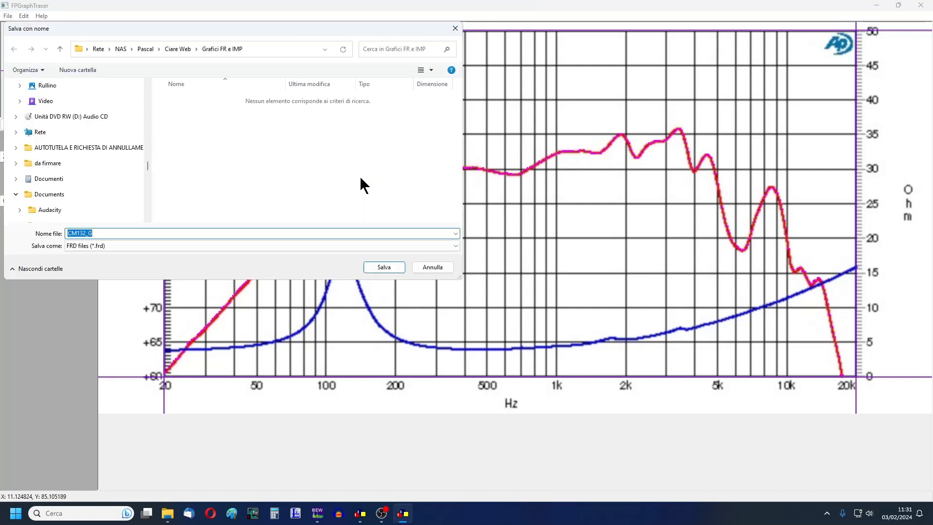
click(175, 48)
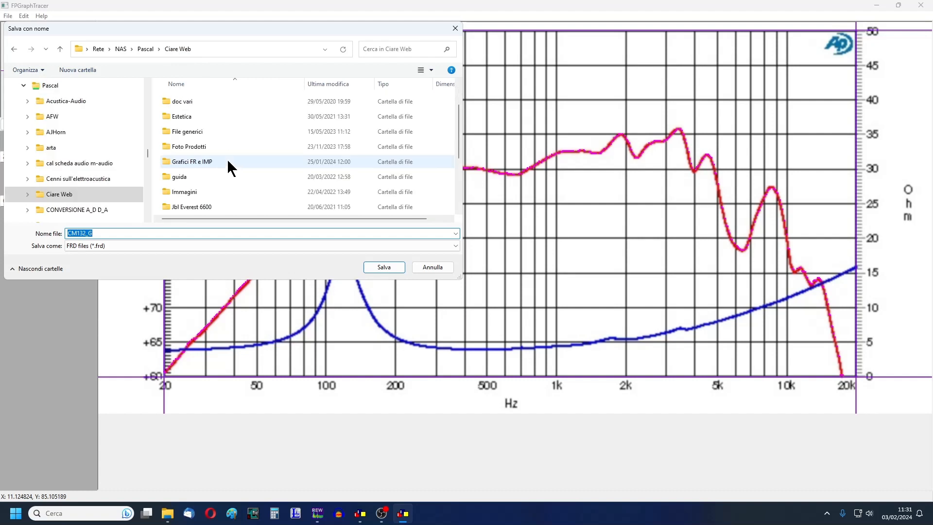
double_click(185, 178)
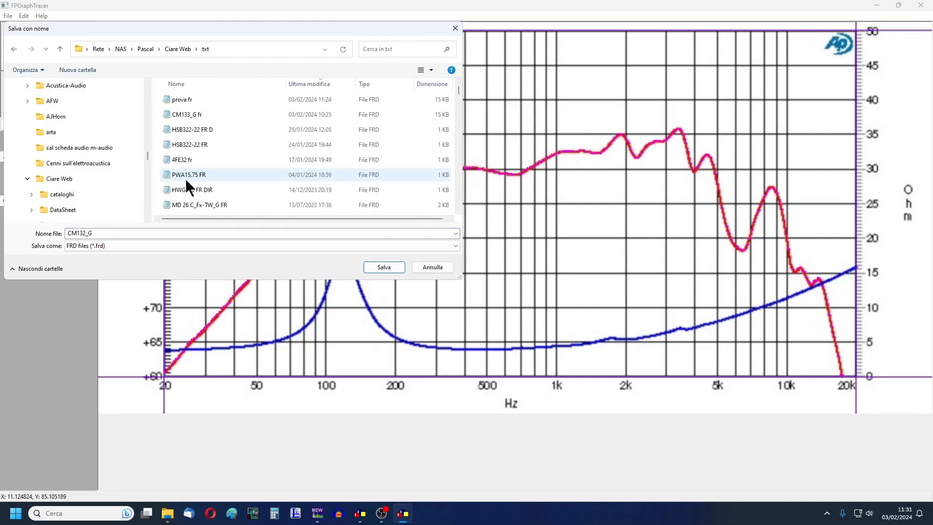
click(122, 234)
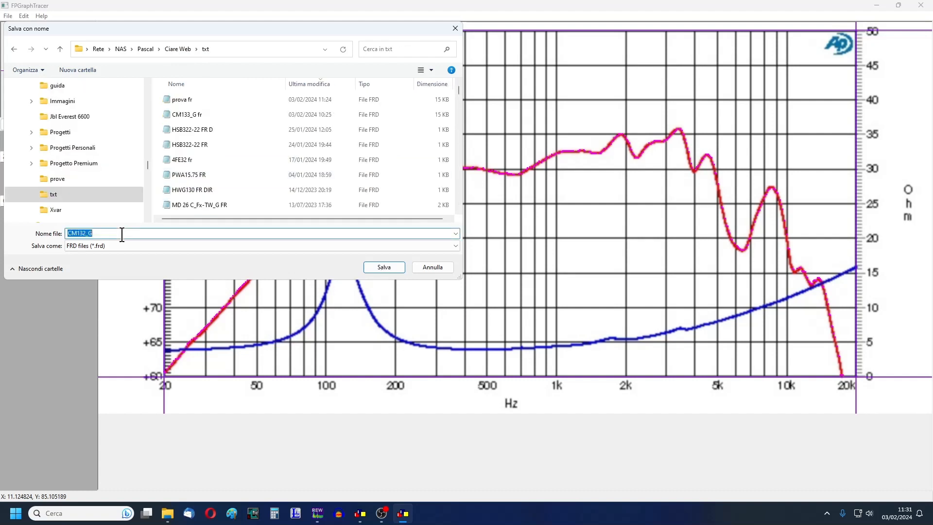
click(107, 234)
text(fr)
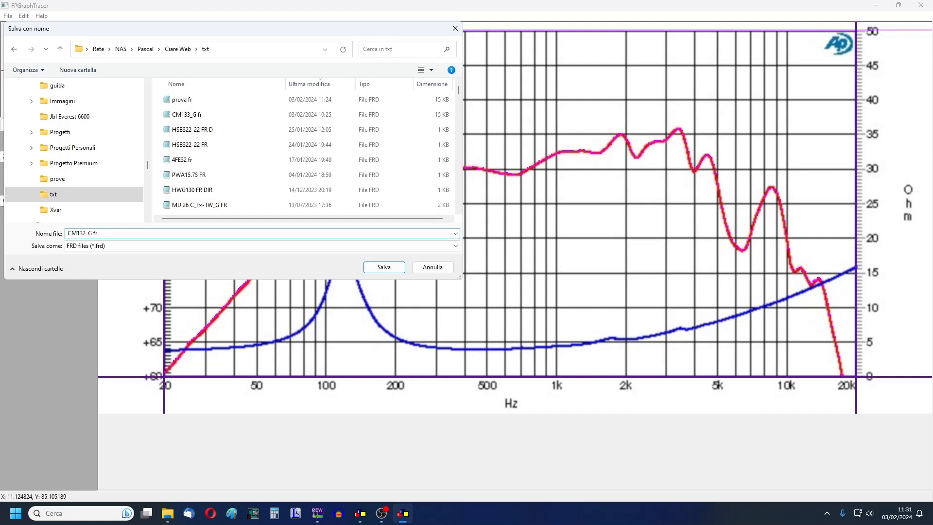
click(112, 246)
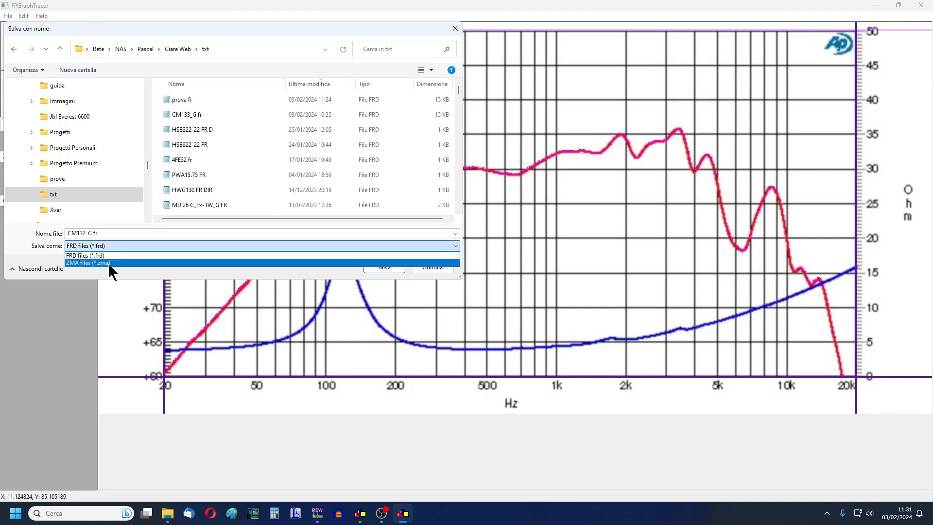
click(104, 255)
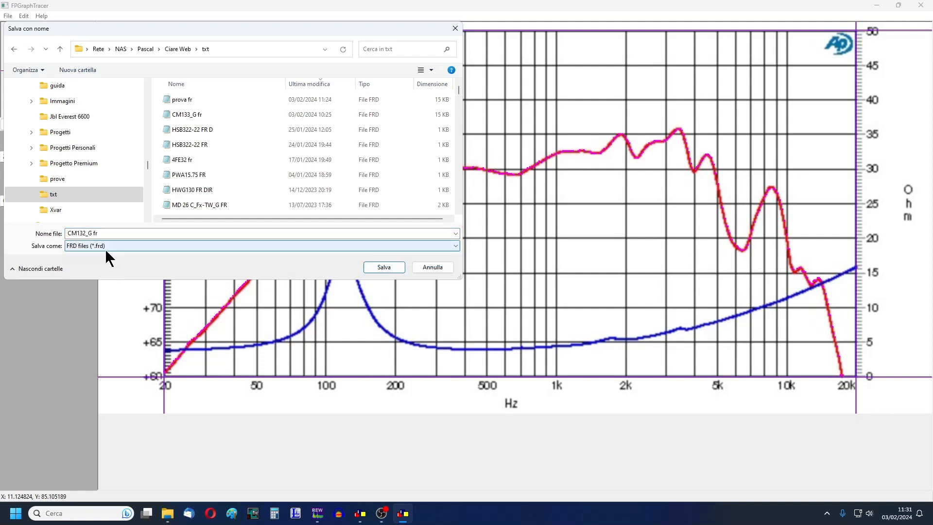
click(384, 268)
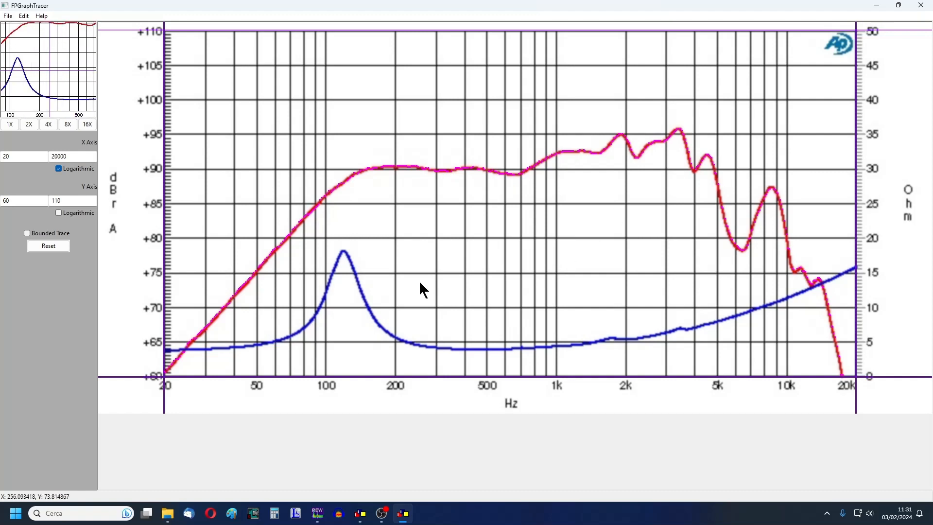
- Switch to REW and import the frequency response file CM132_G fr.frd
click(318, 514)
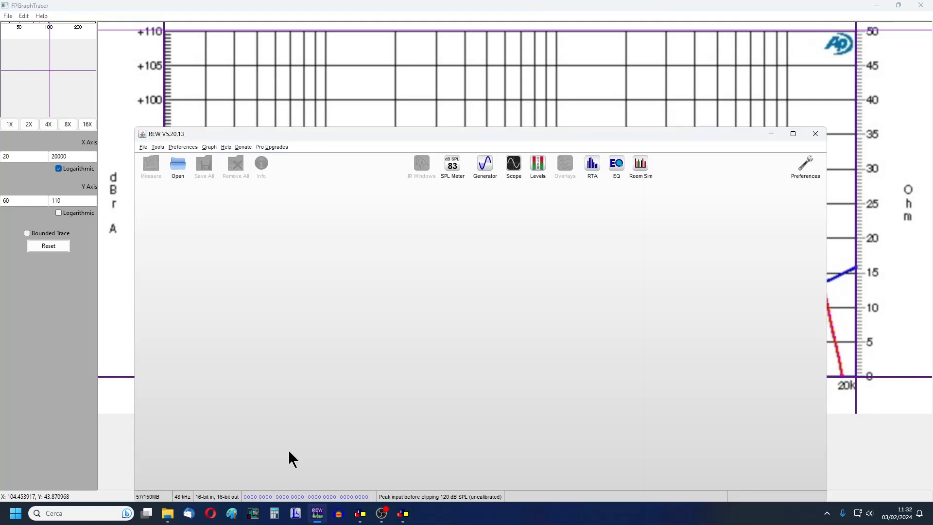
click(143, 147)
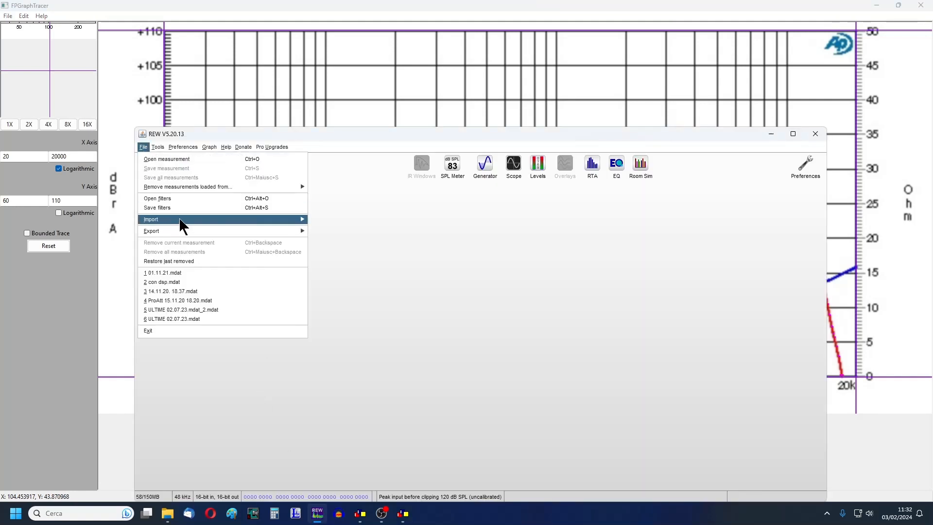
mouse_move(208, 221)
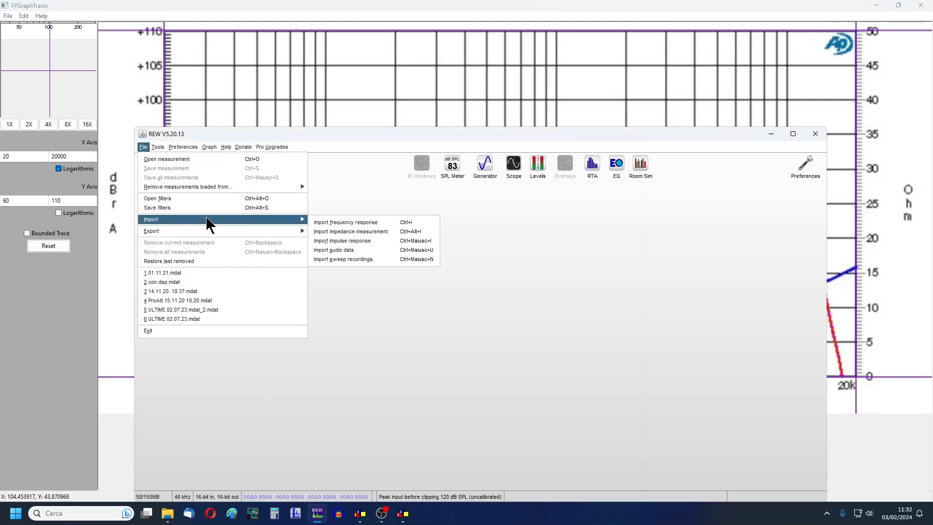
click(357, 223)
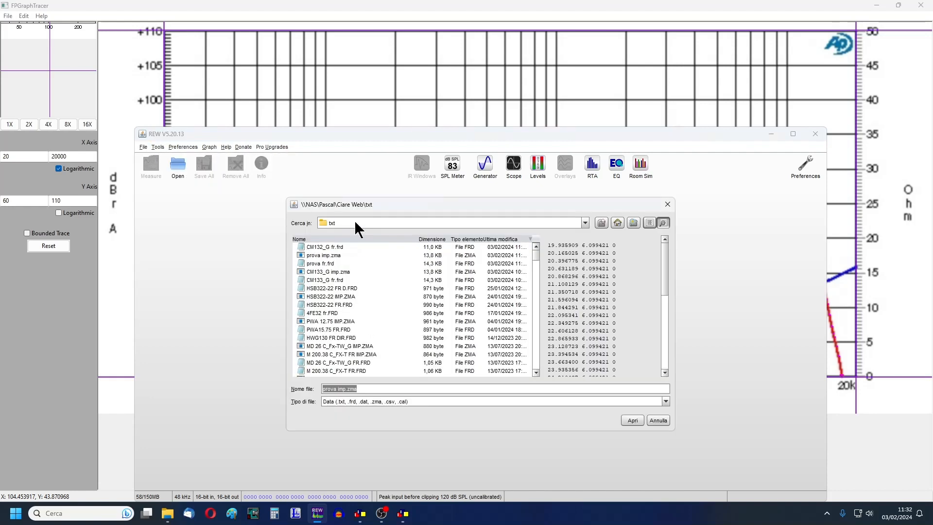
click(342, 247)
double_click(342, 248)
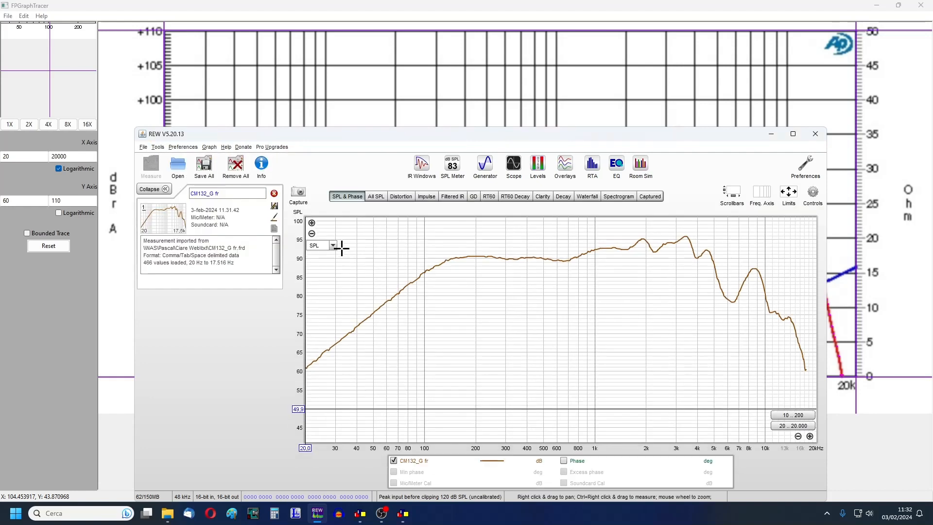
- Apply graph limits of 20 to 20,000 Hz and 60 to 110 dB, and compare the imported curve with the original graph
click(788, 195)
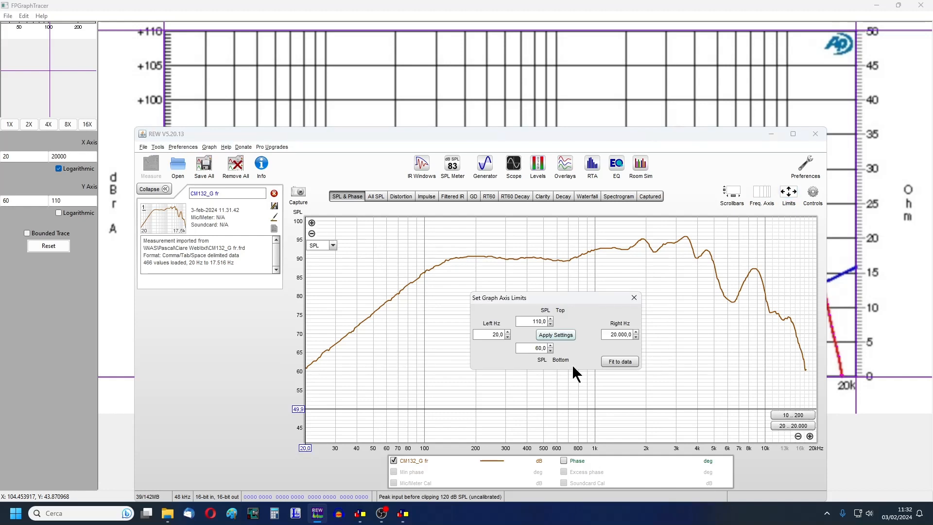
click(562, 336)
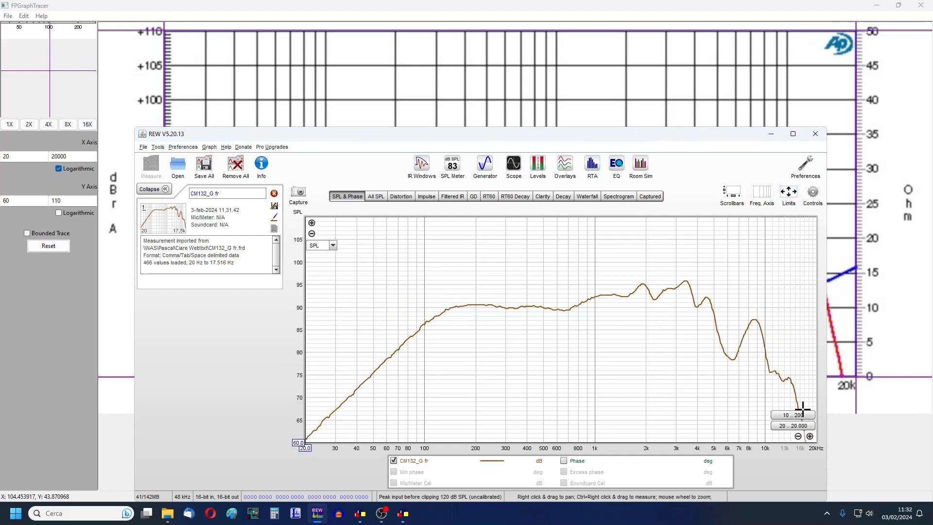
mouse_move(552, 134)
mouse_down()
mouse_move(572, 327)
mouse_move(565, 234)
mouse_up()
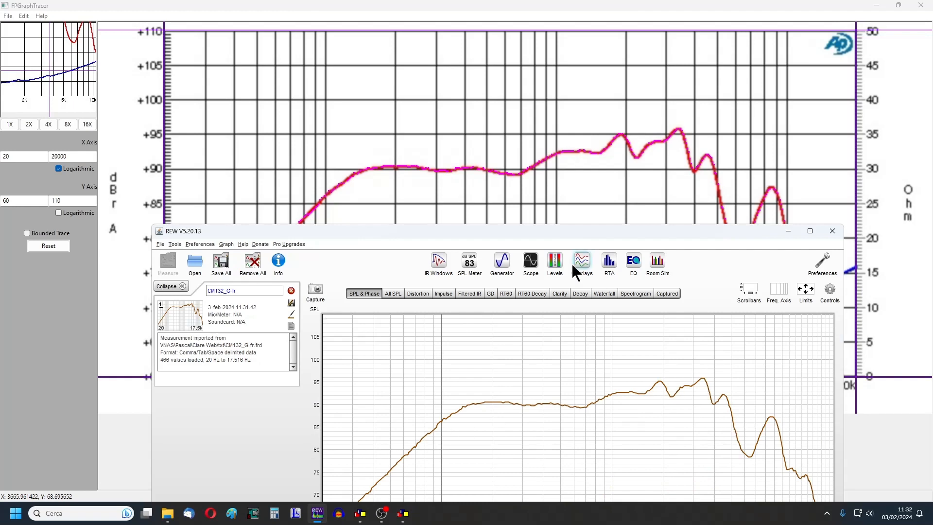
drag(538, 234, 543, 154)
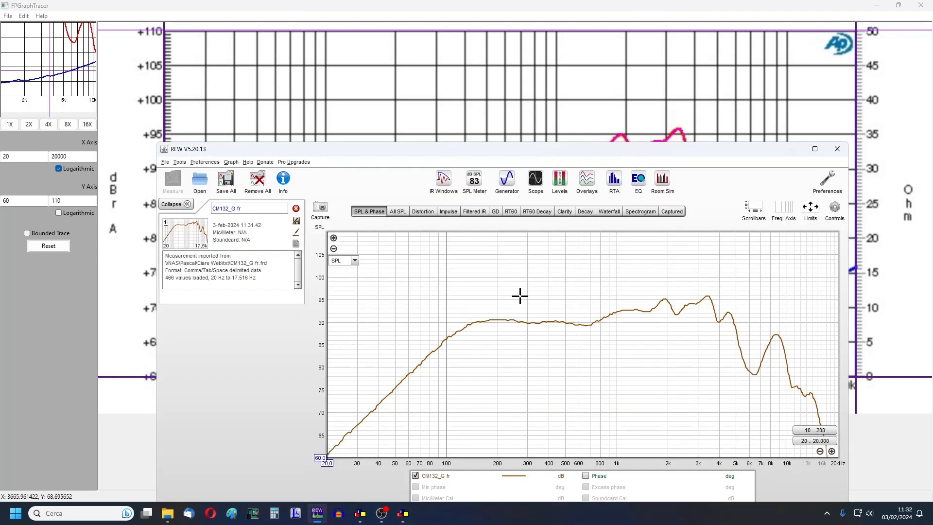
- Remove the imported CM132_G fr measurement from REW and return to FPGraphTracer
click(296, 208)
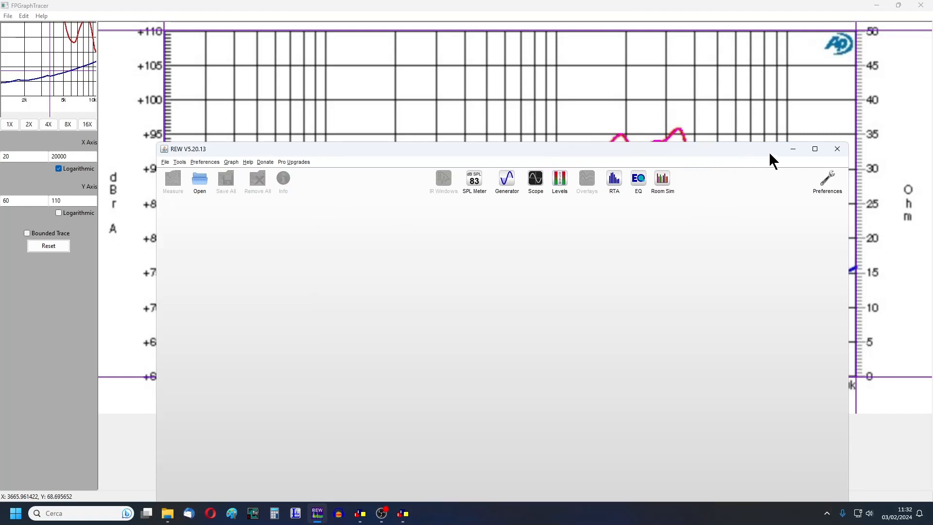
click(793, 149)
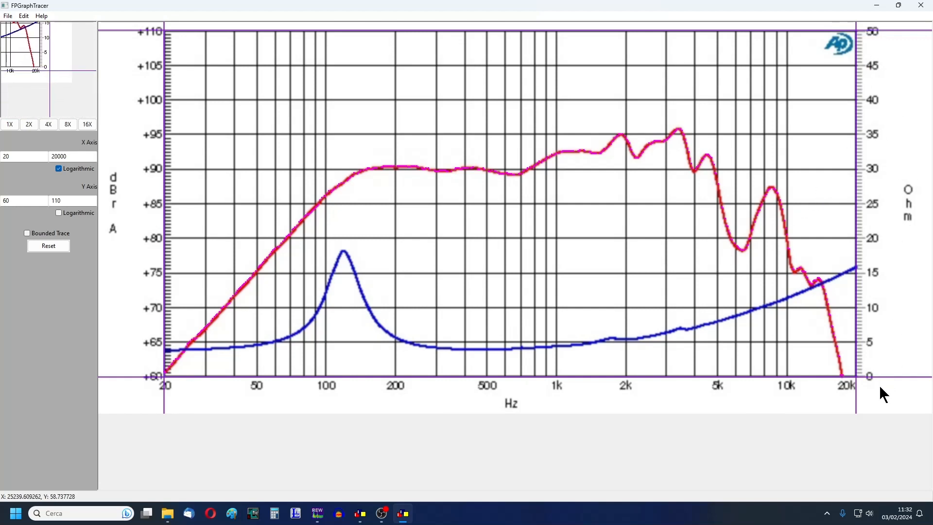
- Set the Y axis range from 0 to 50 and trace the blue impedance curve
double_click(18, 201)
text(0)
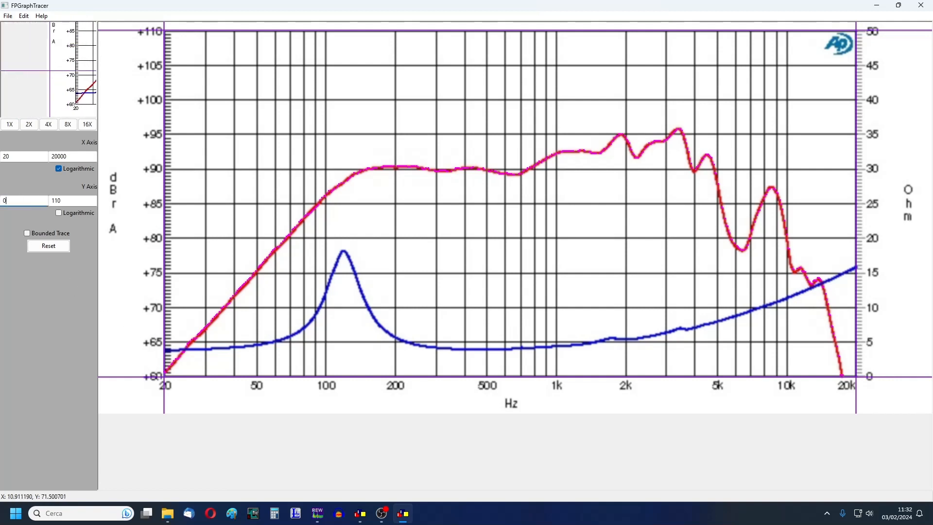
double_click(73, 201)
text(5)
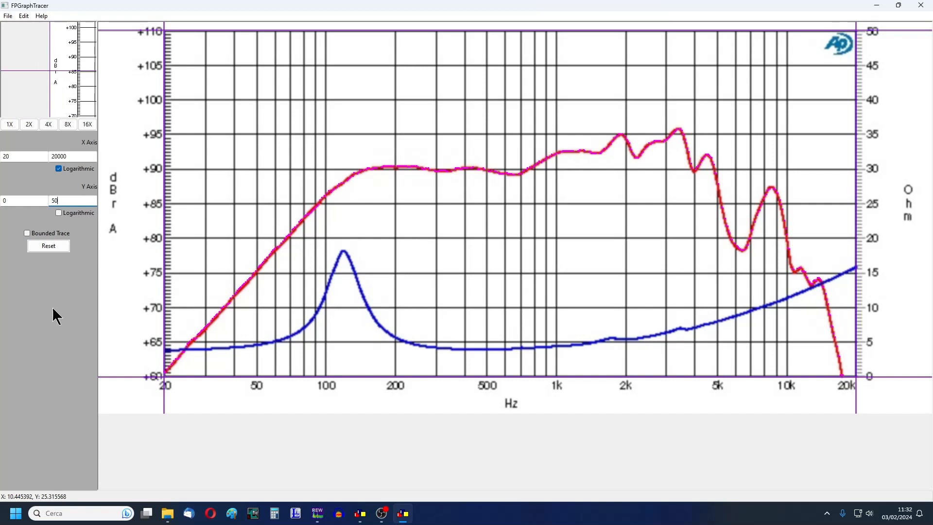
click(363, 297)
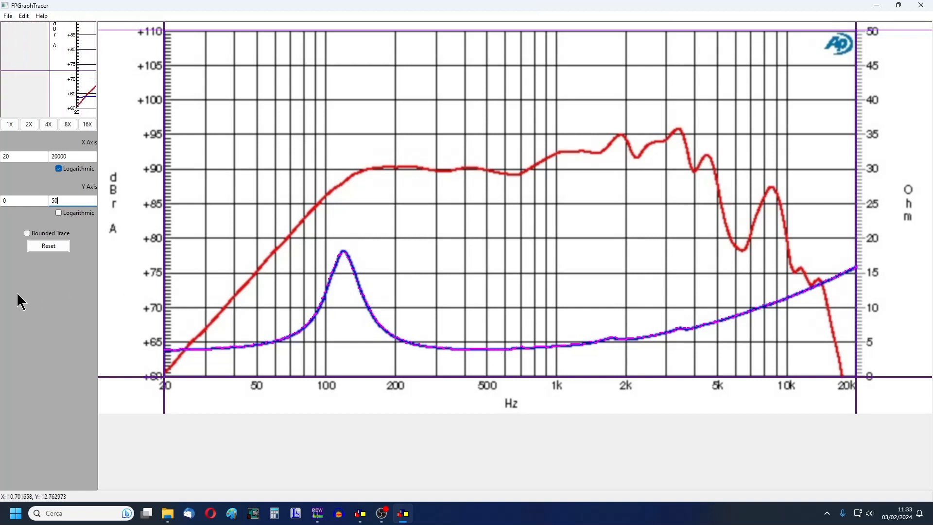
- Save the traced impedance data as a ZMA file named "CM132_G imp" in the Ciare Web txt folder
click(7, 17)
click(20, 39)
click(115, 234)
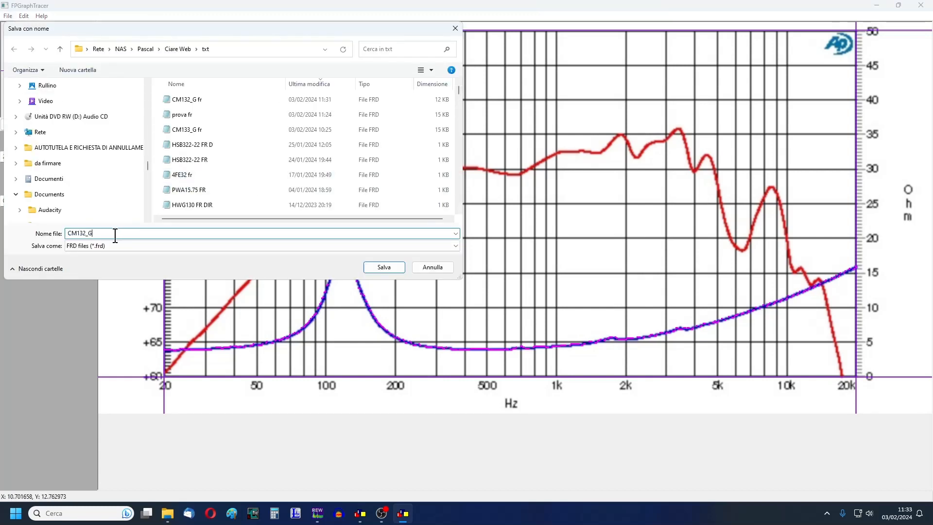
text(im)
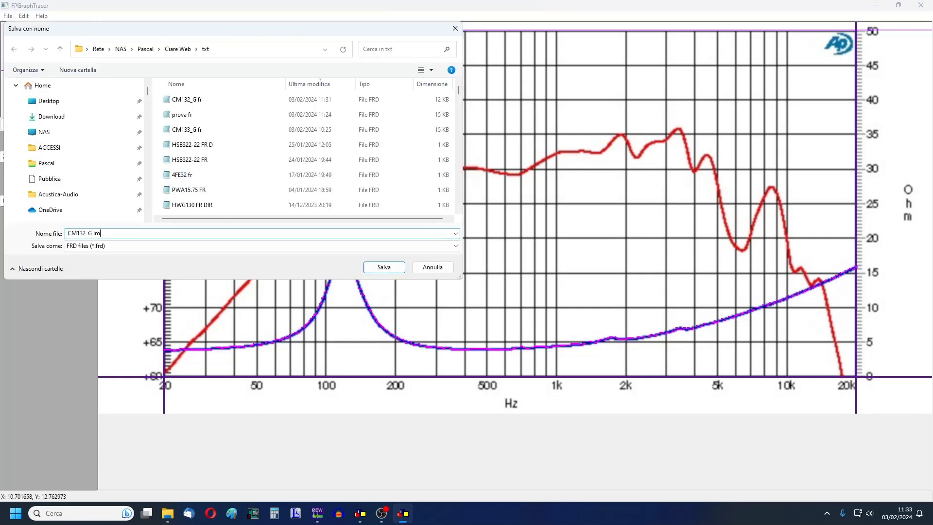
text(p)
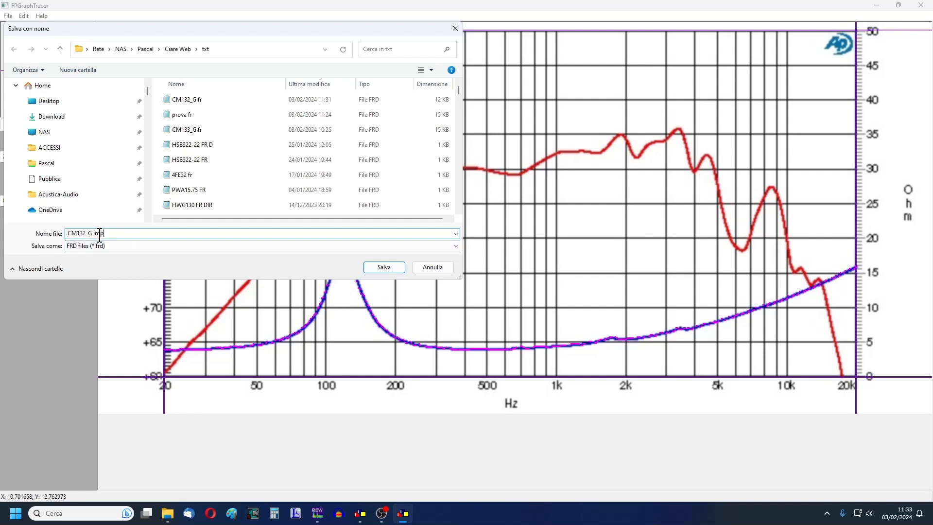
click(112, 245)
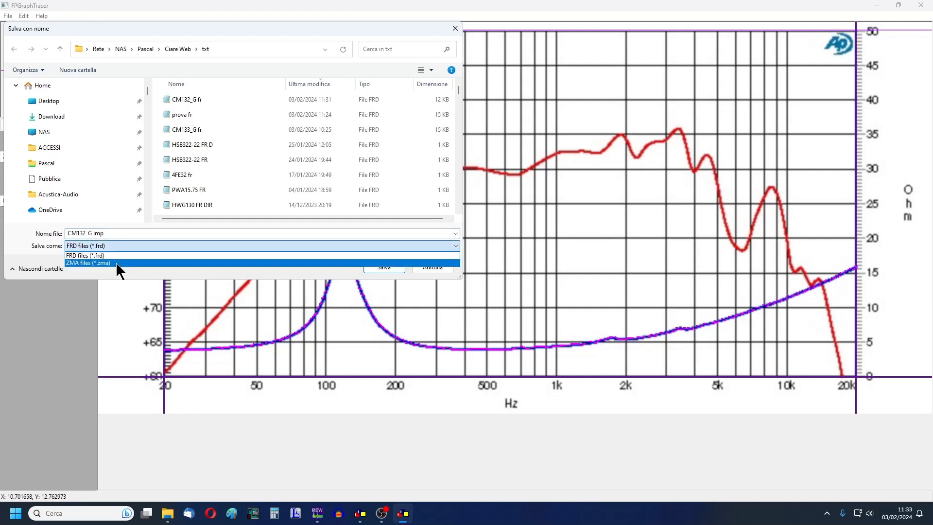
click(117, 263)
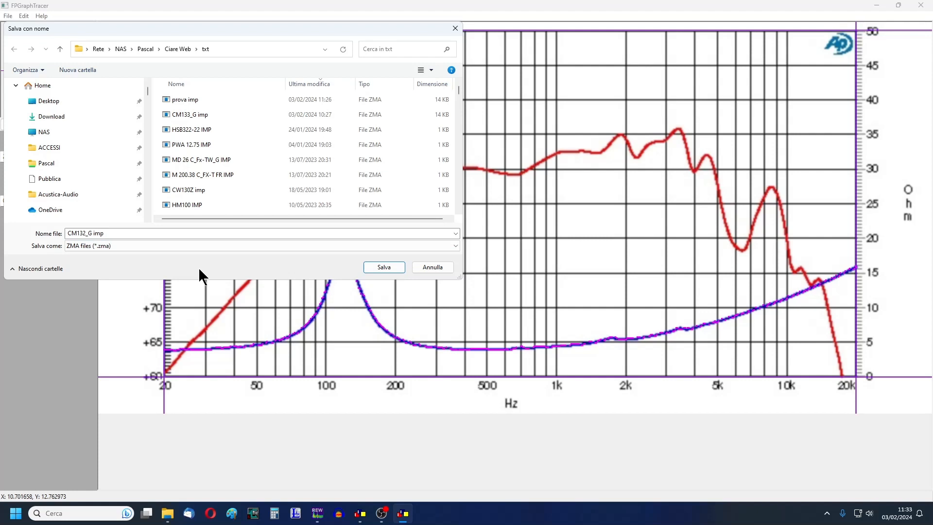
click(372, 266)
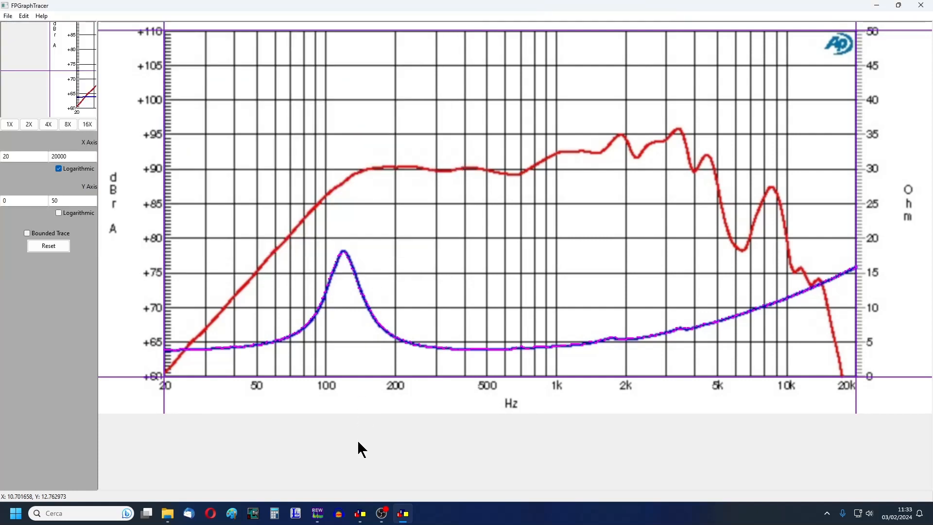
- Switch to REW and import the impedance measurement file CM132_G imp.zma
click(318, 515)
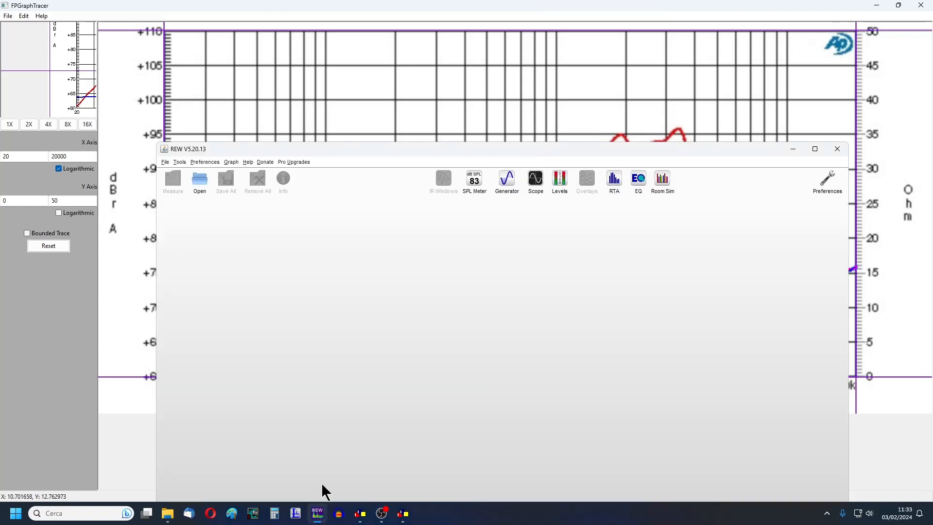
click(166, 165)
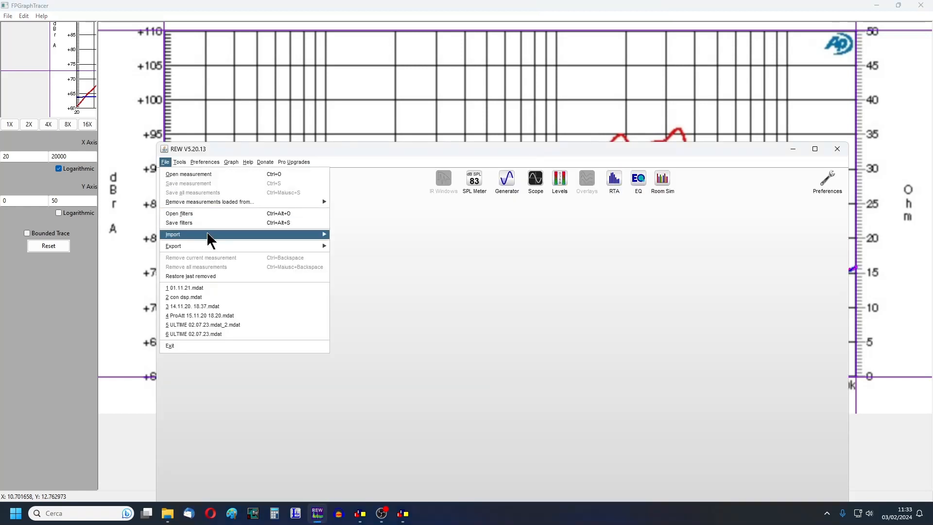
mouse_move(212, 238)
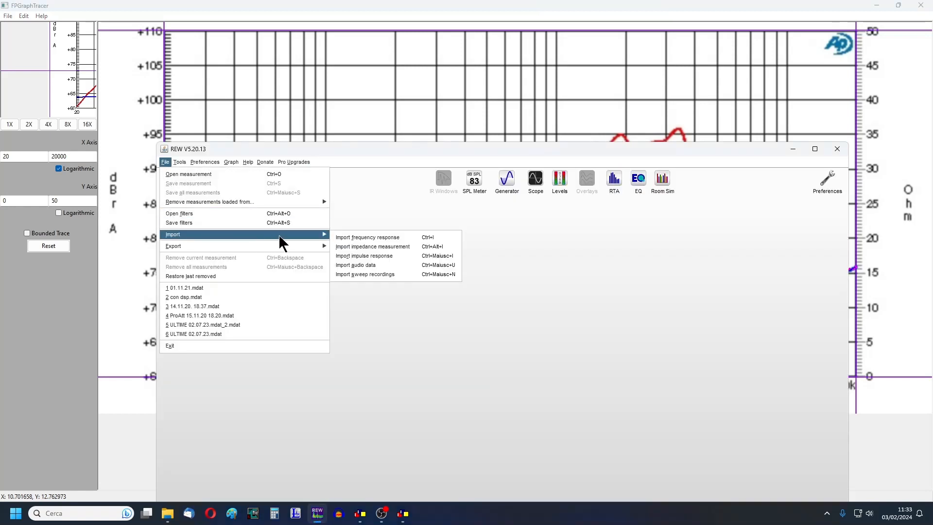
click(372, 247)
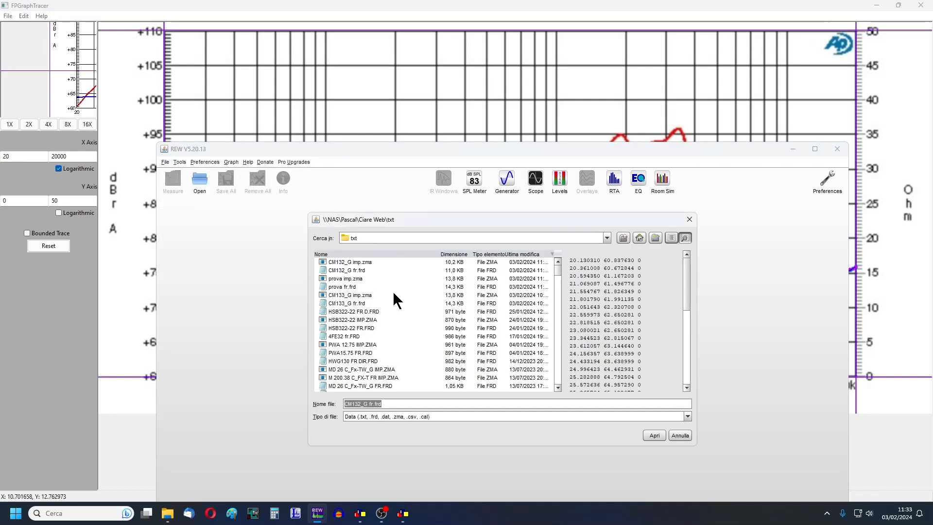
double_click(360, 262)
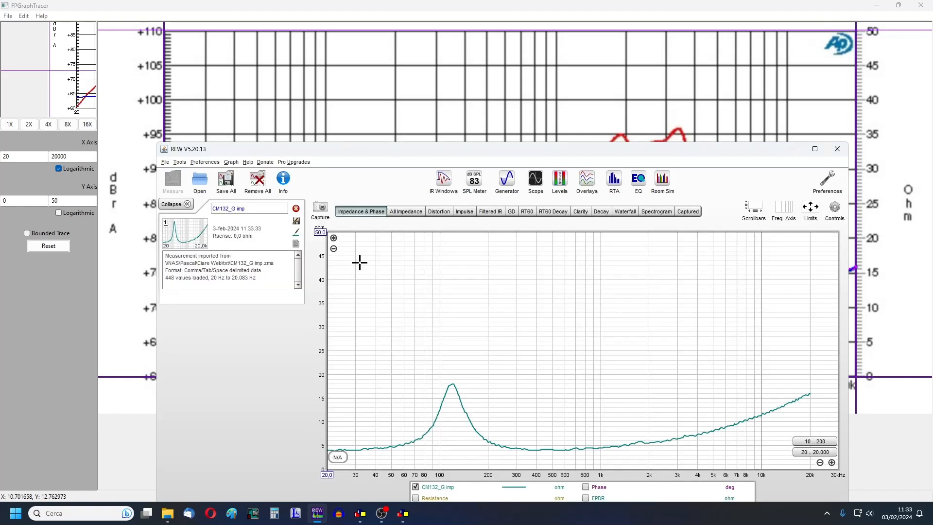
- Apply graph limits of 20 to 20,000 Hz and 0 to 50 ohm, and compare the imported impedance curve with the original graph
click(809, 213)
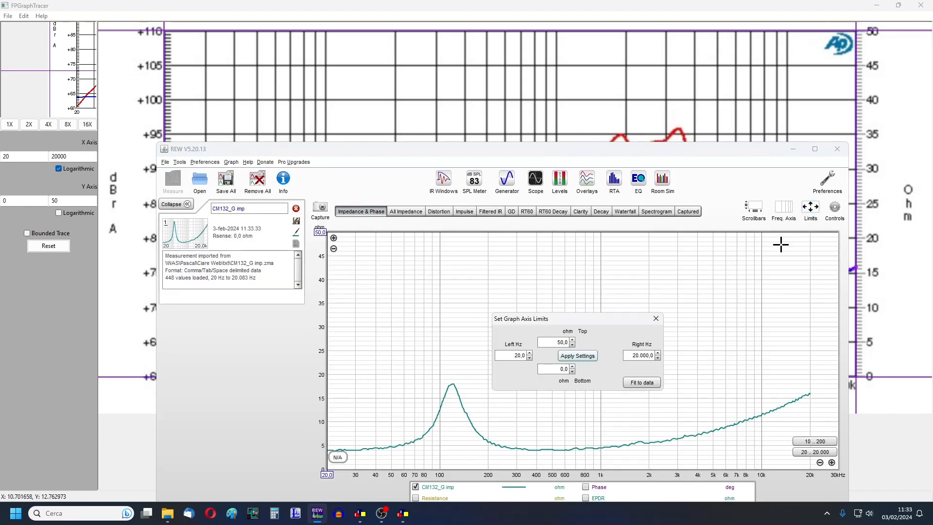
click(582, 357)
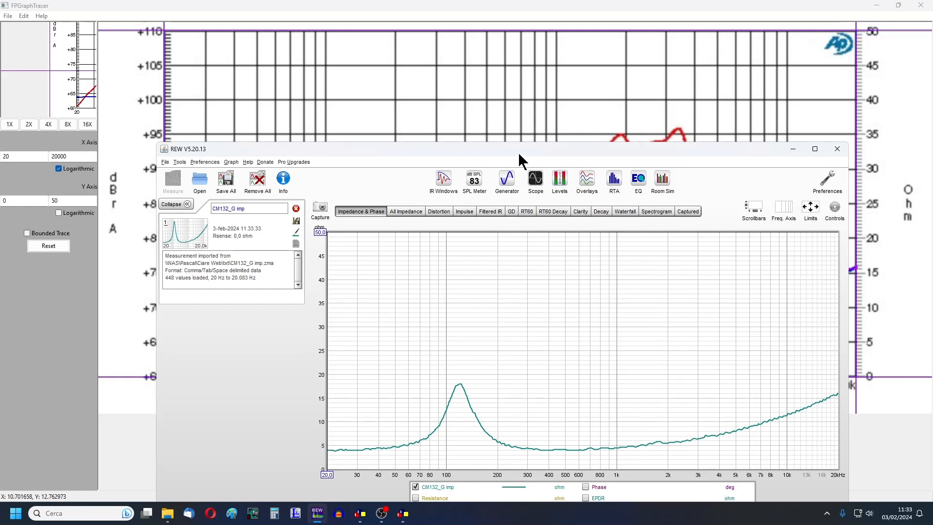
drag(518, 151, 506, 431)
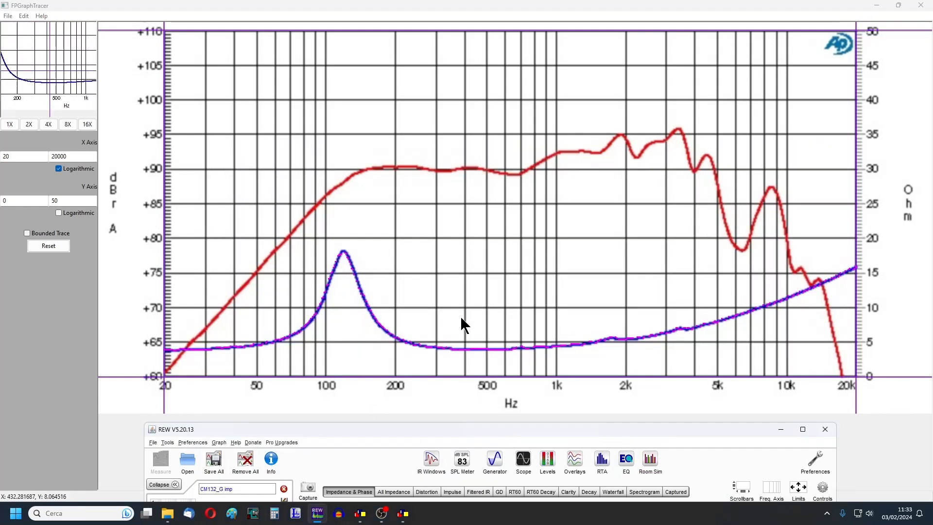
mouse_move(407, 428)
mouse_down()
mouse_move(426, 335)
mouse_move(430, 219)
mouse_move(408, 173)
mouse_up()
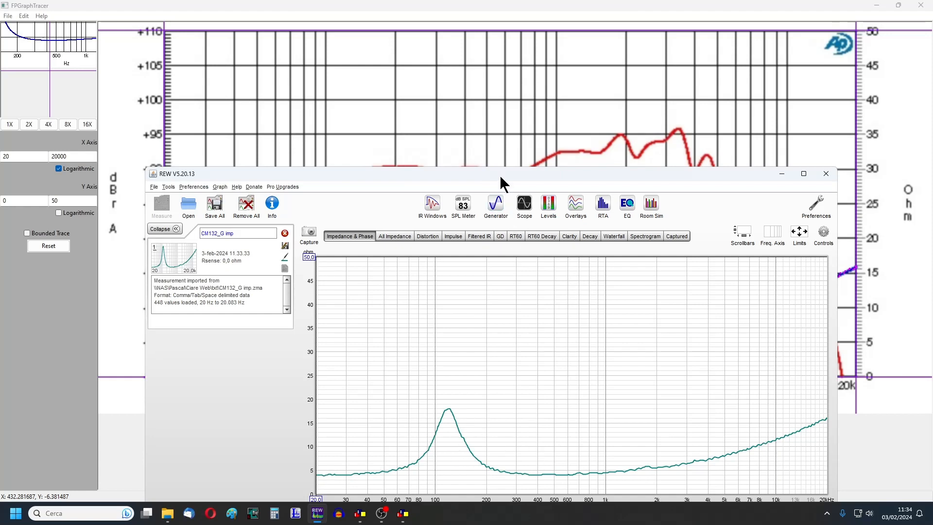
drag(499, 175, 526, 323)
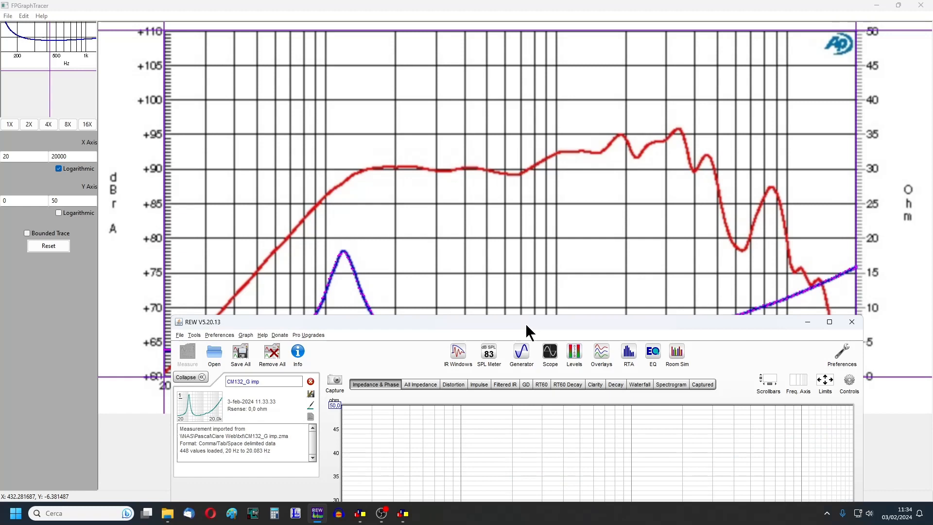
drag(525, 322, 509, 351)
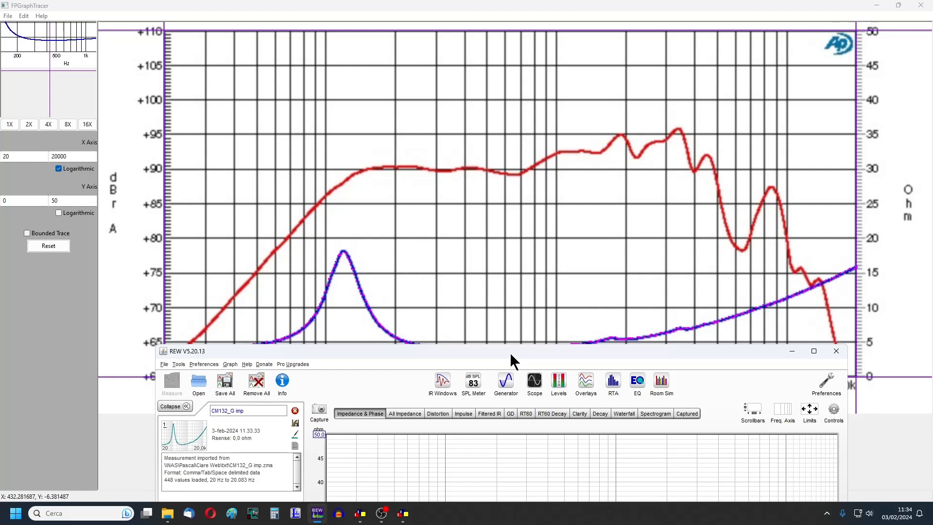
drag(509, 352, 506, 305)
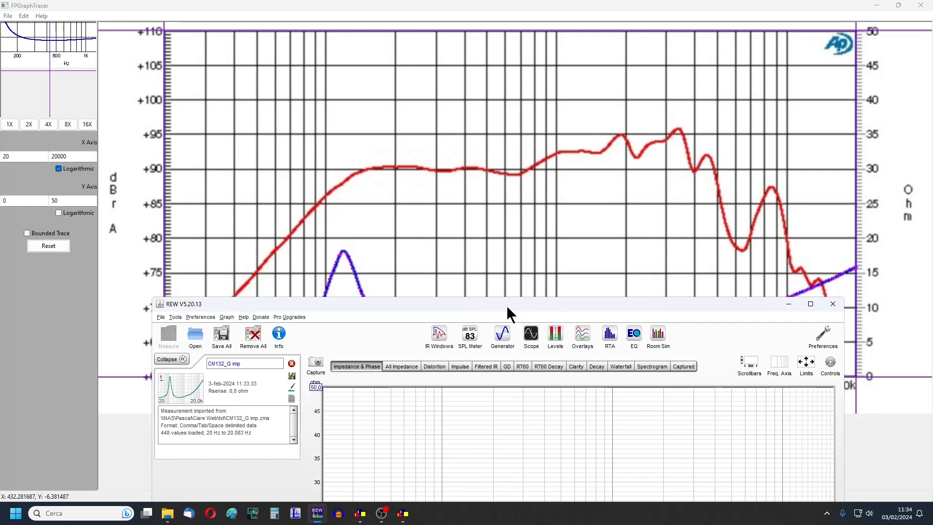
drag(508, 303, 508, 272)
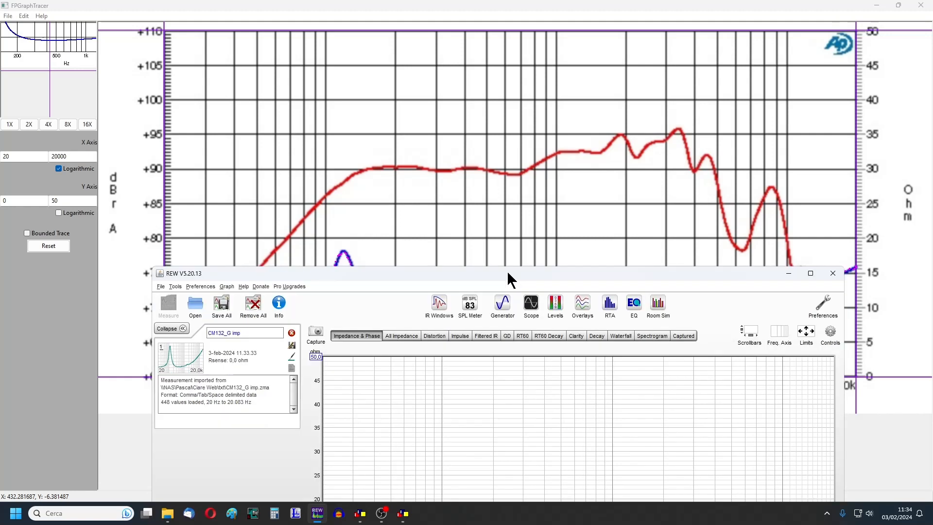